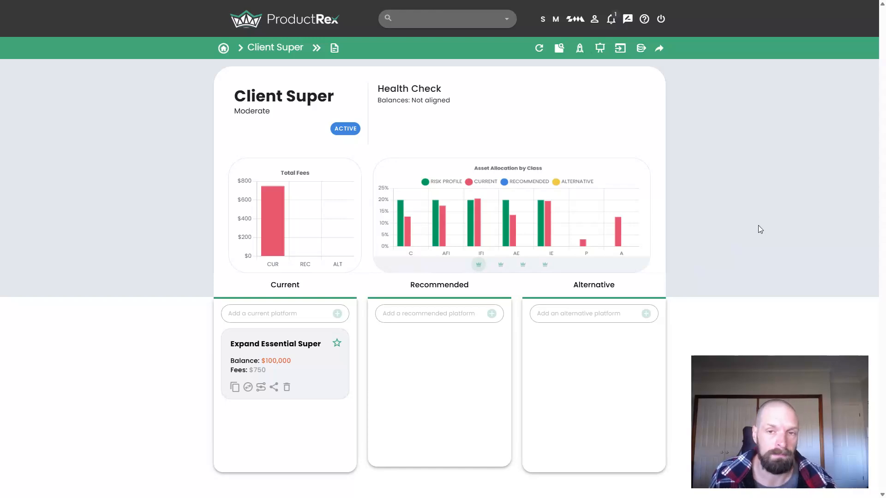
- Review the investments held in the current Expand Essential Super platform and return to the Client Super overview
right_click(638, 275)
left_click(127, 358)
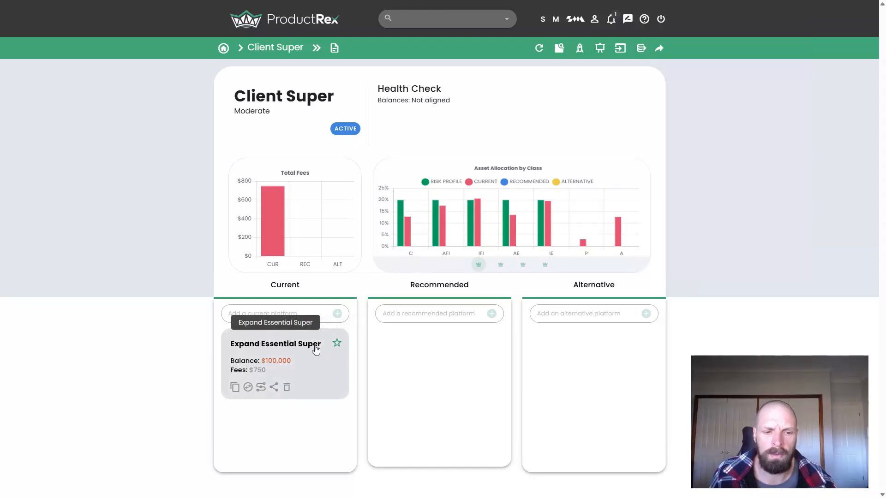
left_click(316, 368)
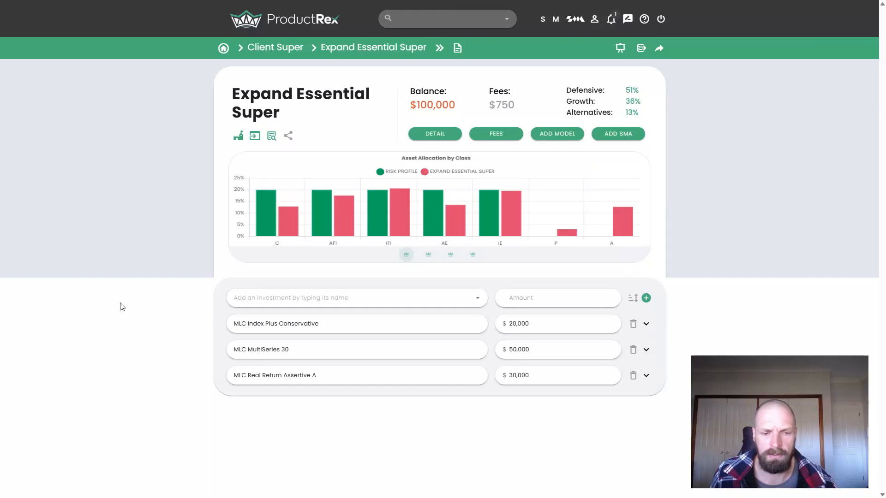
left_click(269, 48)
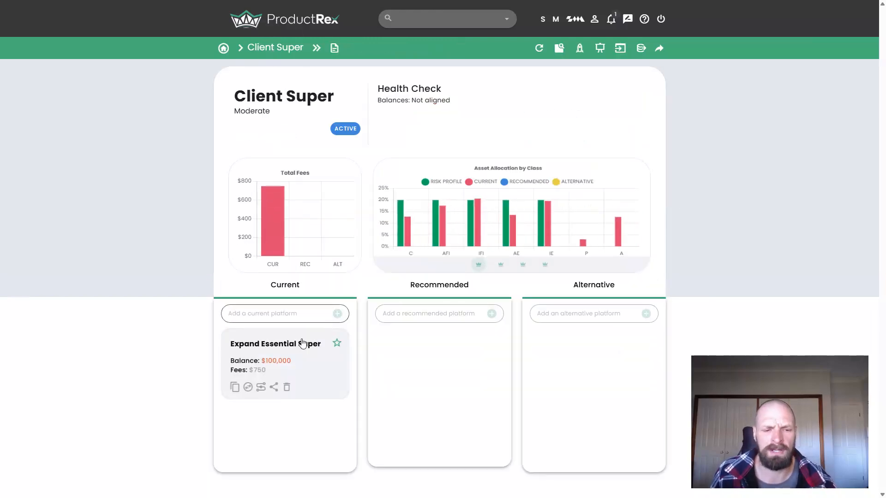
- Add Expand Essential Super as a recommended platform and open it
left_click(453, 318)
type("expand")
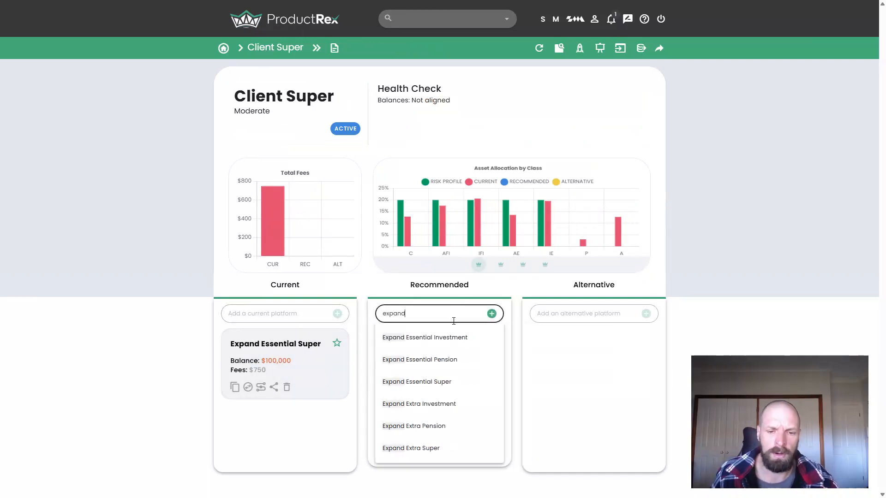
left_click(434, 381)
left_click(496, 316)
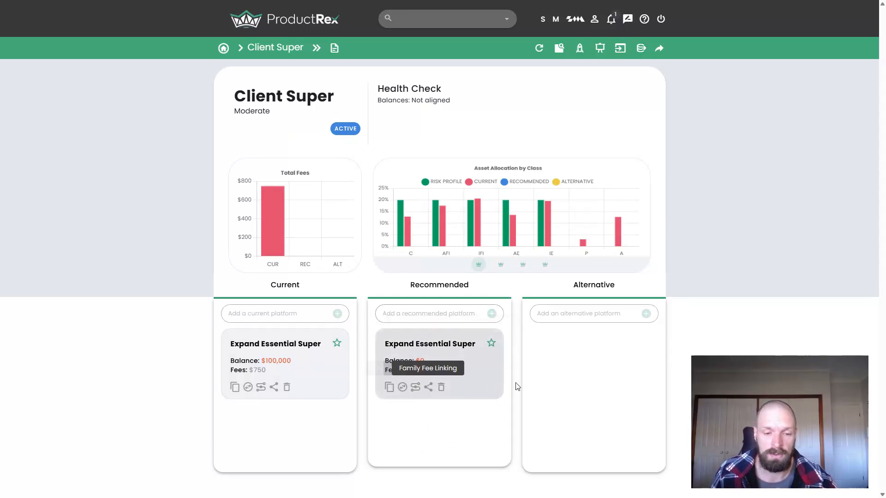
left_click(461, 366)
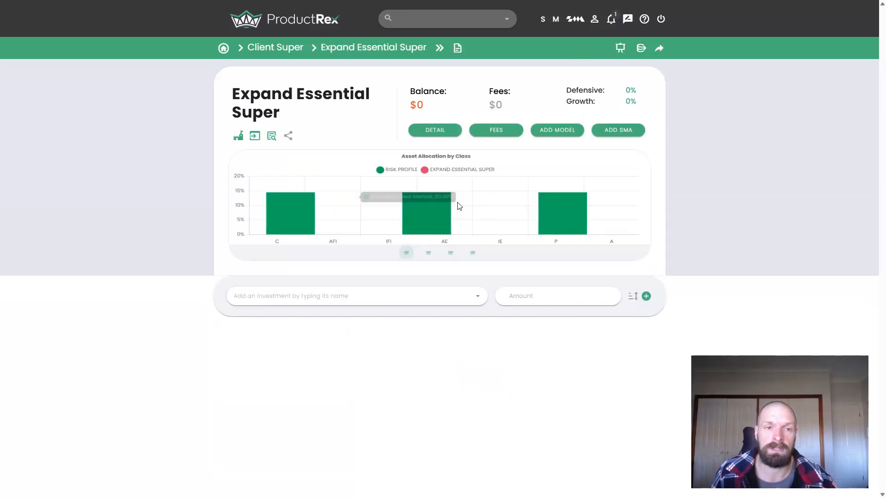
- Search the available investments for "vas" and "van", and set the investment filter to show all
left_click(331, 302)
type("vas")
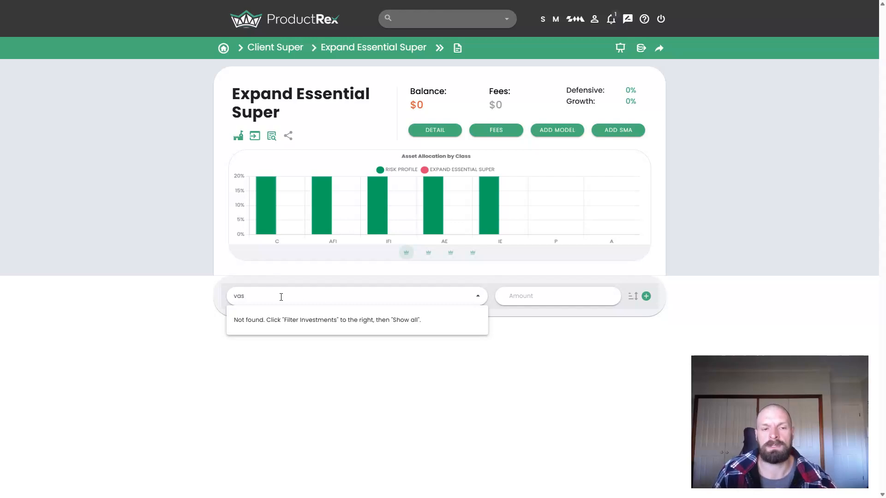
key("BackSpace")
type("n")
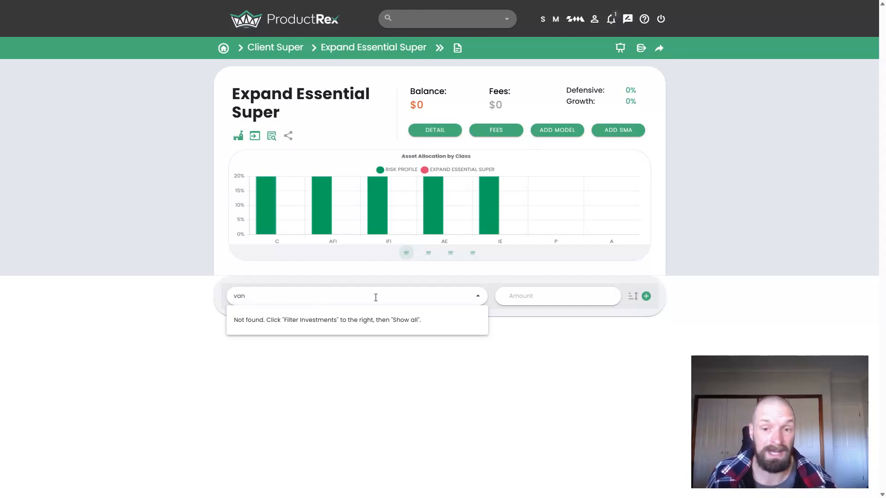
left_click(634, 299)
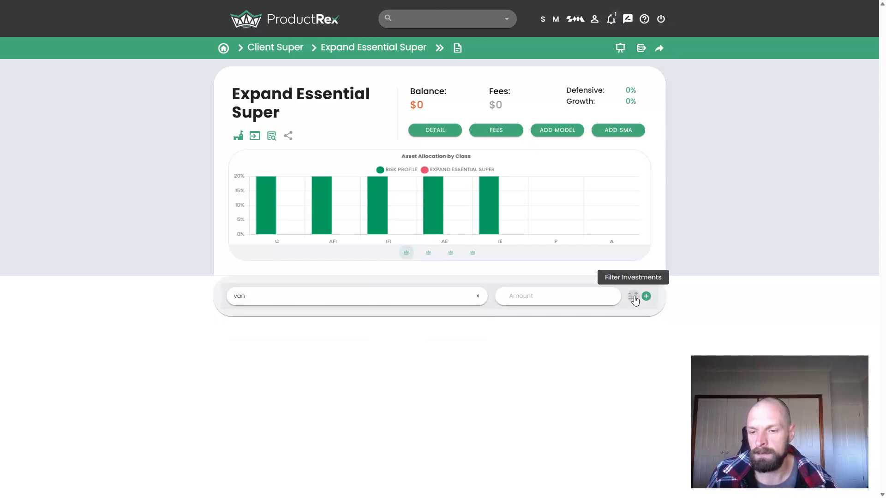
left_click(637, 199)
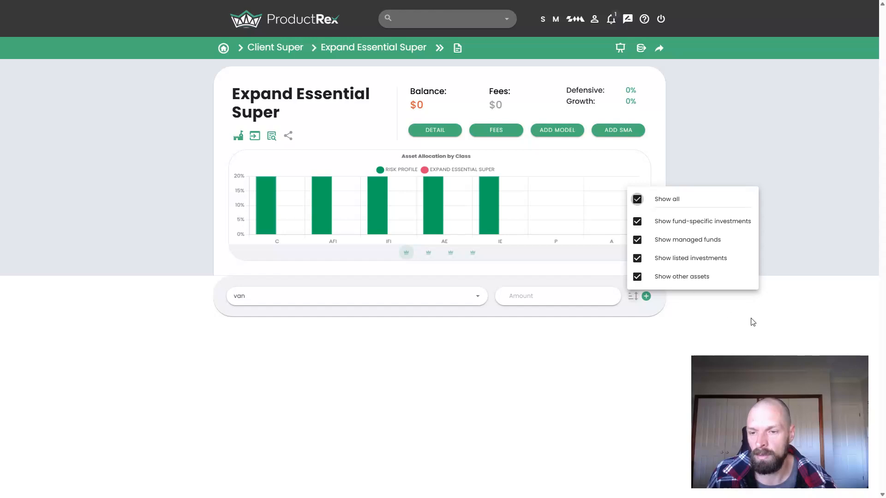
left_click(726, 312)
- Find the investment with code VAS and add Vanguard Australian Shares Index ETF to the platform with an amount of $100,000
left_click(361, 299)
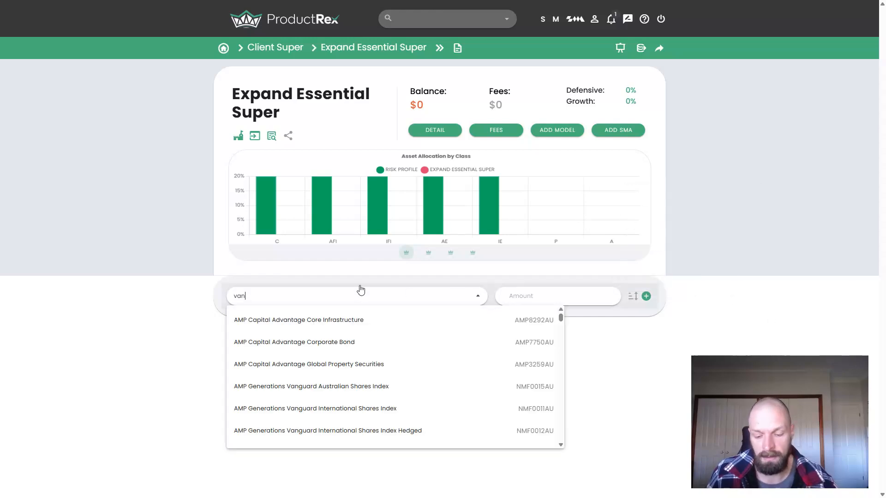
key("BackSpace")
type("n")
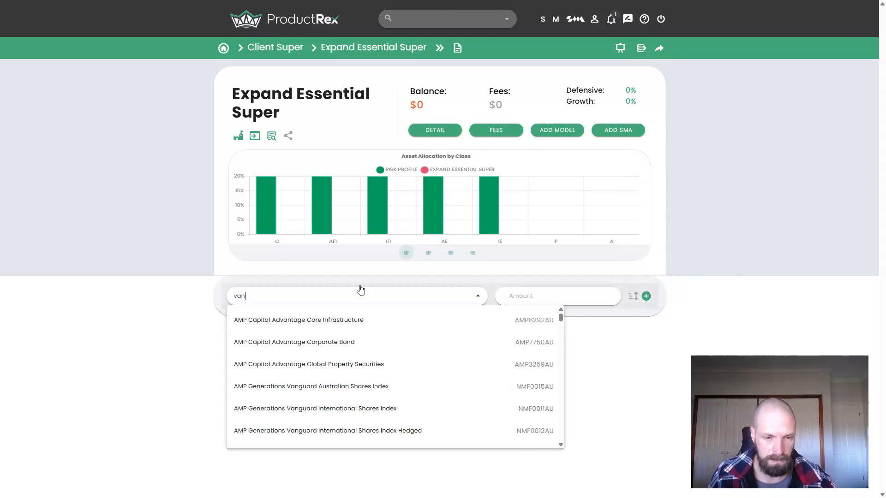
key("BackSpace")
type("s")
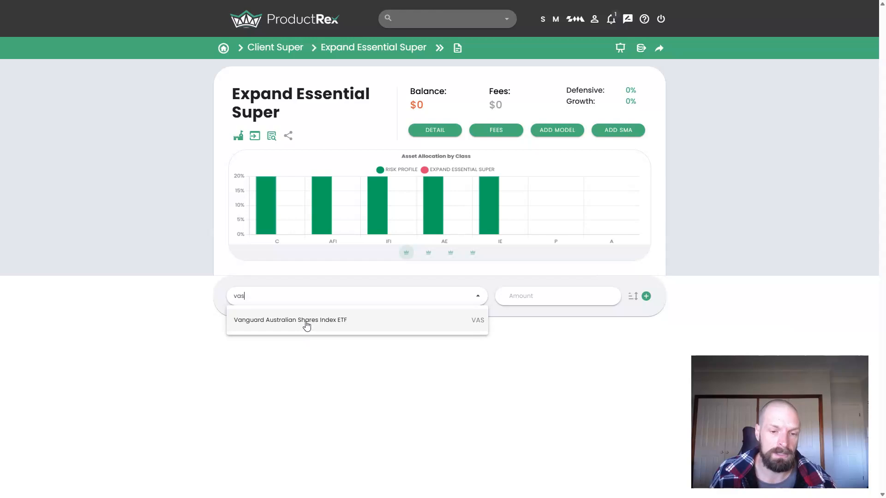
left_click(325, 322)
type("1000000")
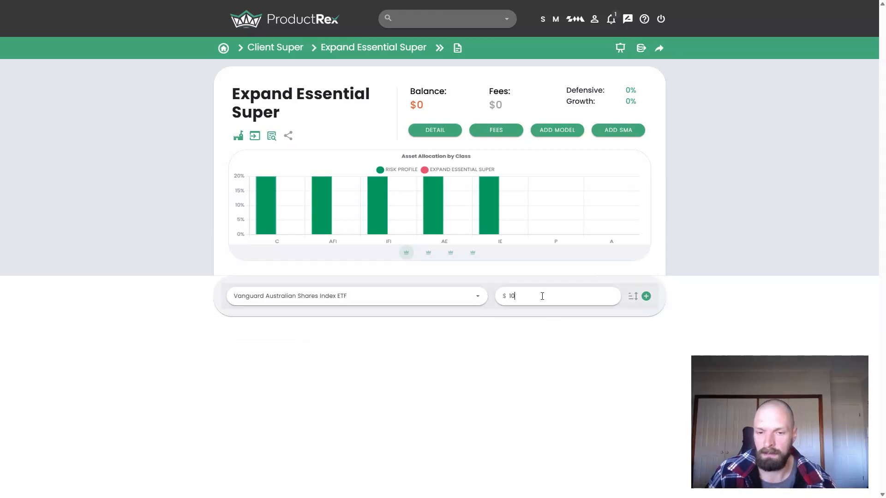
left_click(646, 296)
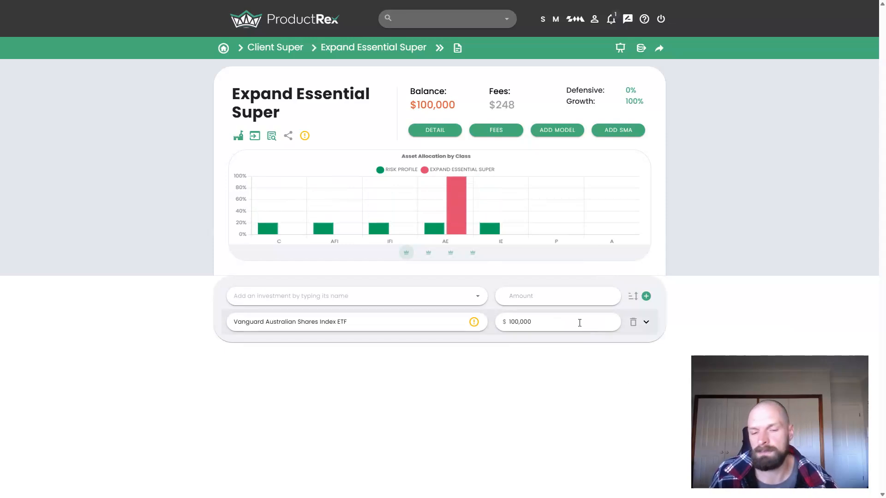
- Expand the Vanguard Australian Shares Index ETF details and examine the options offered by its warning
left_click(646, 324)
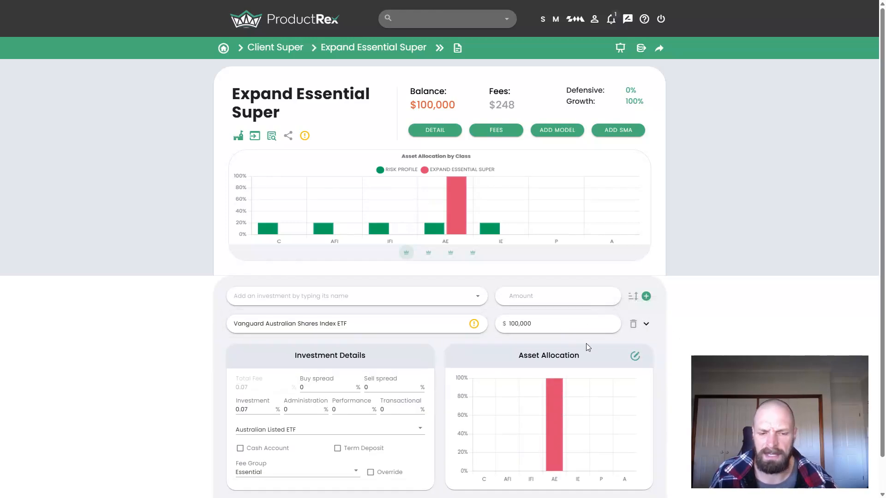
left_click(474, 325)
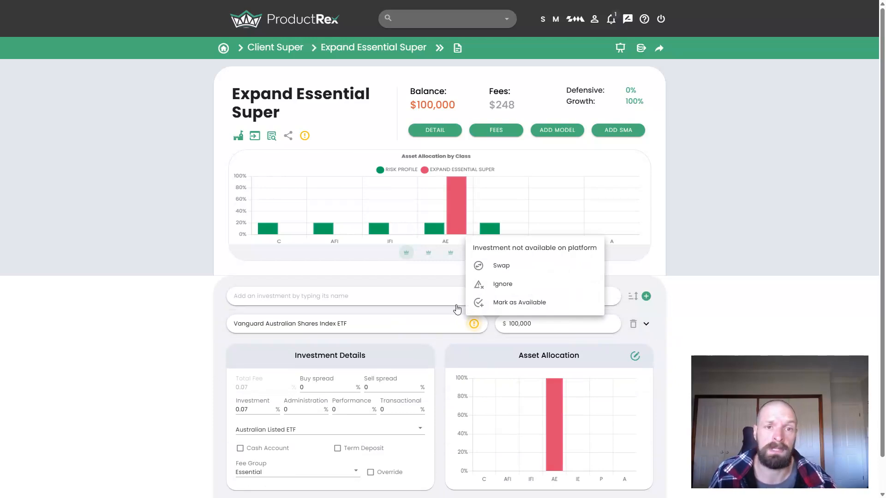
left_click(54, 236)
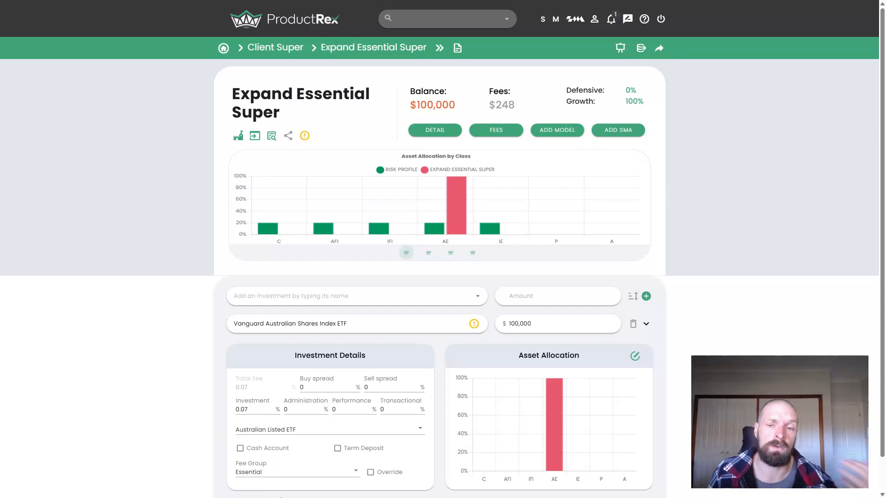
- Override the Vanguard Australian Shares Index ETF's fee group with [PREVIEW] Essential+ and save the investment
left_click(283, 478)
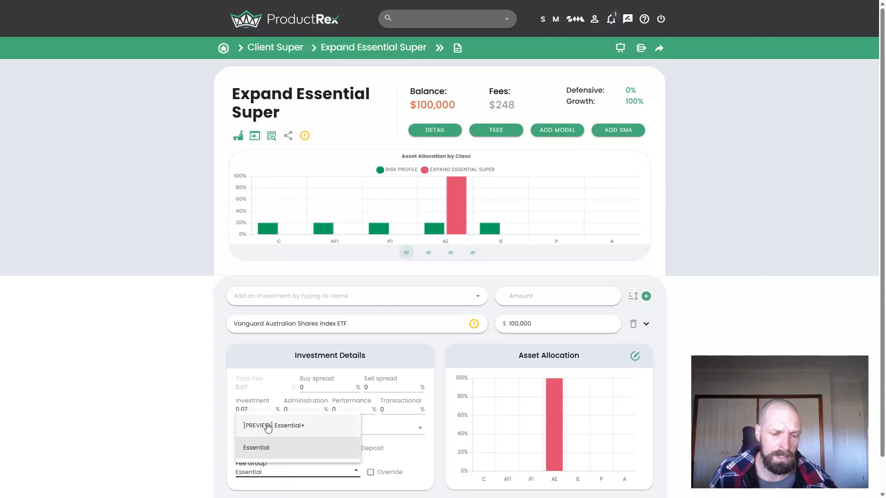
left_click(295, 431)
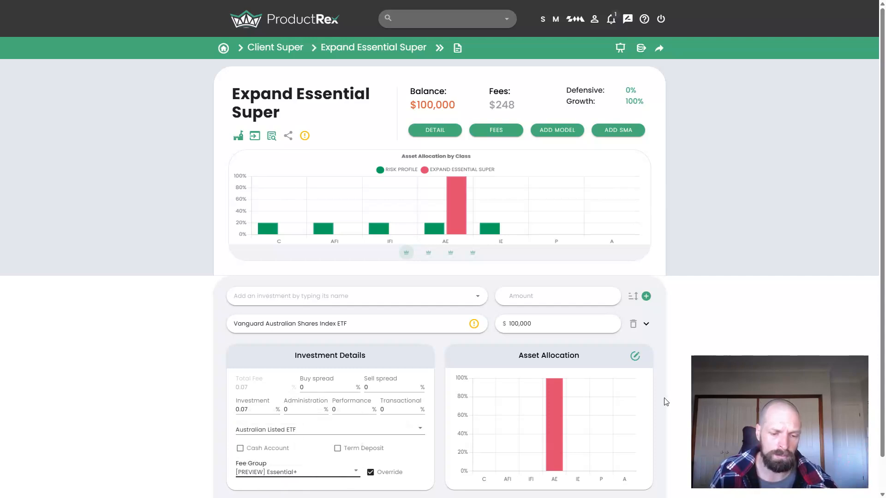
scroll(632, 416, "down", 1)
left_click(636, 472)
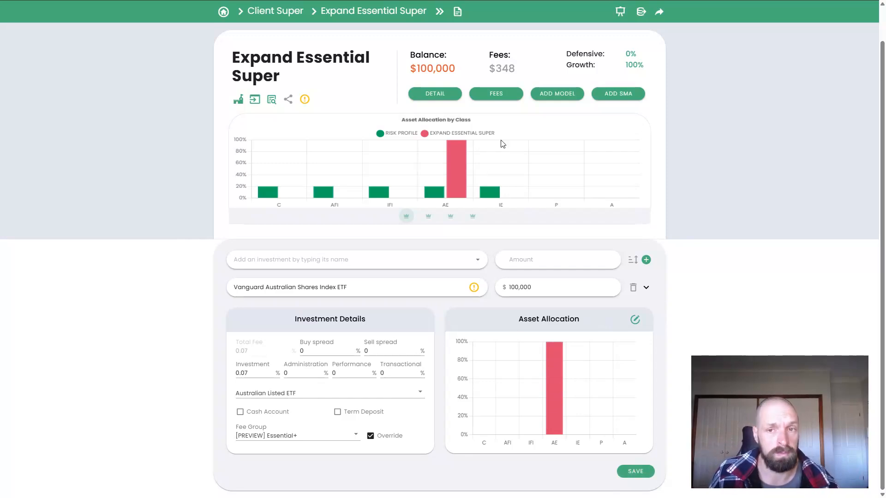
- Examine the fee detail of the [PREVIEW] Essential+ fee group and close it
left_click(495, 96)
left_click(546, 115)
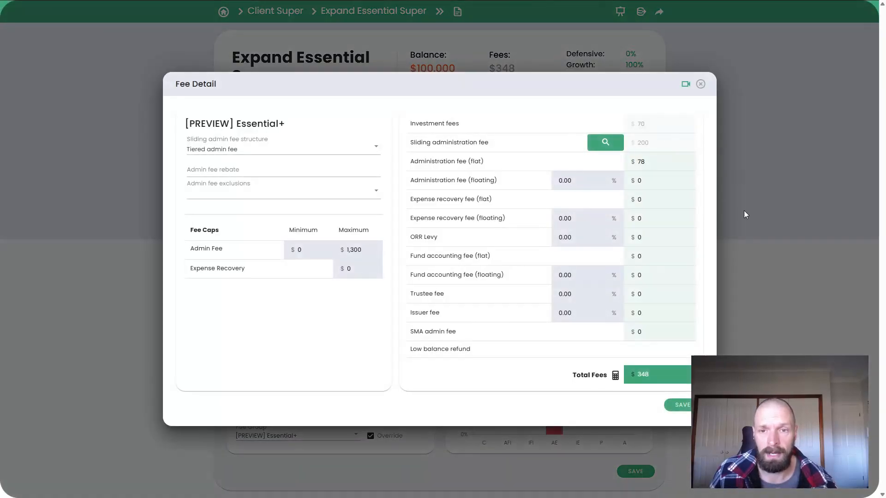
left_click(807, 204)
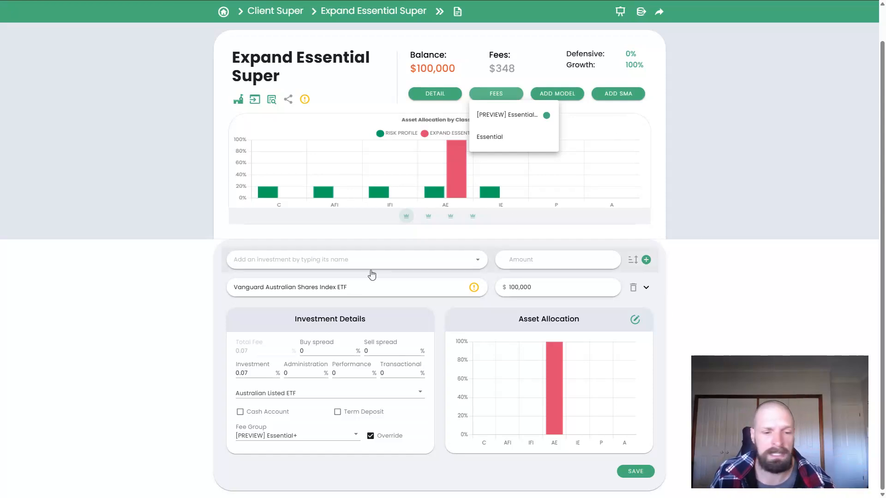
left_click(733, 314)
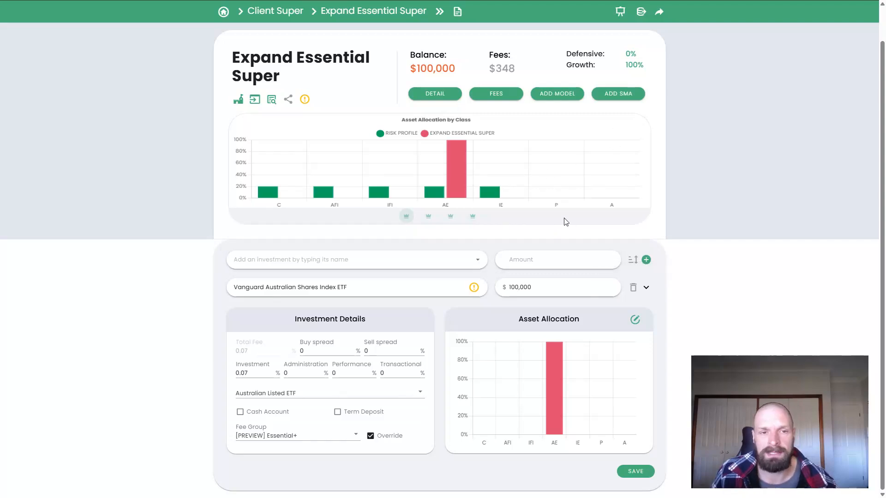
- In Client Super, link the current platform to the recommended one, and place a duplicate of the recommended platform under Alternative
left_click(270, 11)
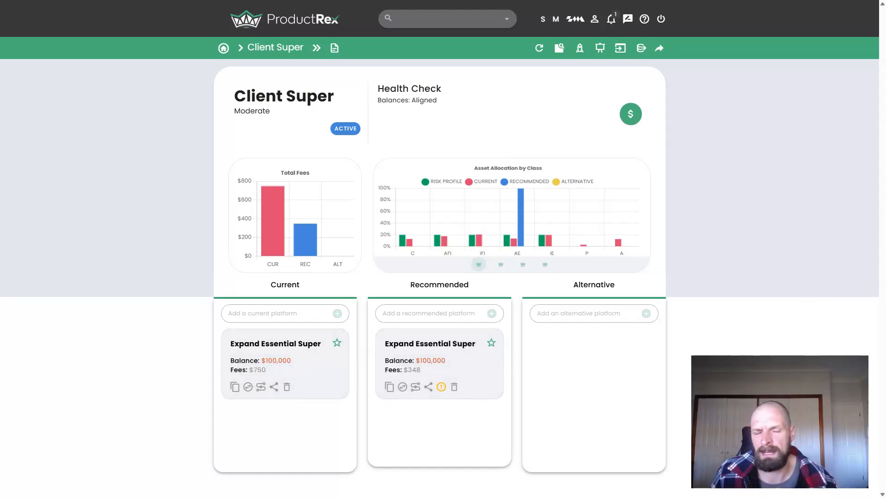
left_click(261, 387)
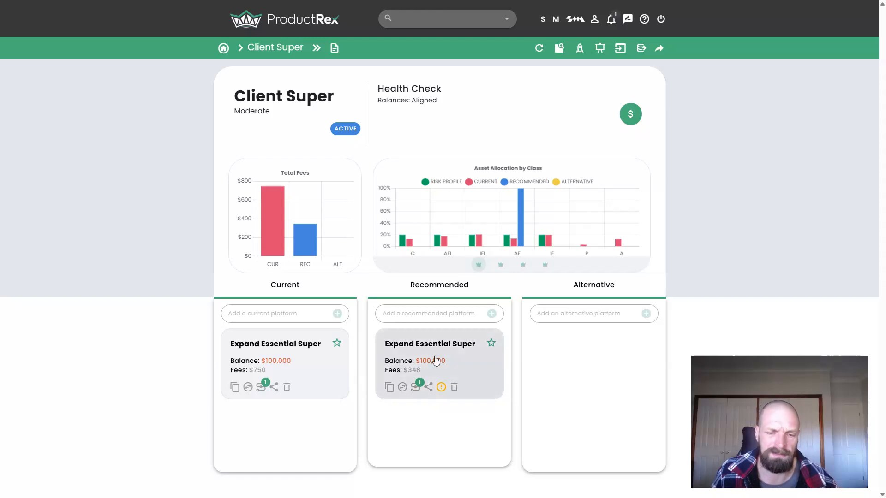
left_click(389, 387)
mouse_move(421, 446)
left_mouse_down()
mouse_move(573, 376)
mouse_move(572, 393)
left_mouse_up()
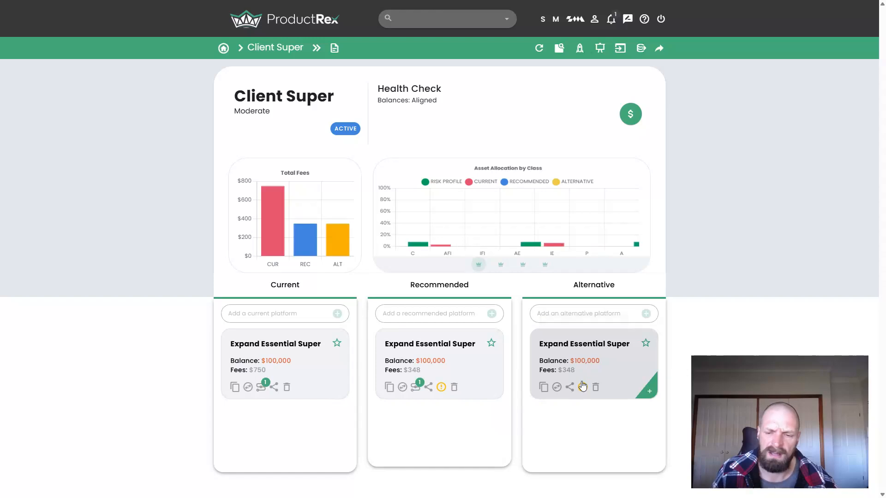
- Switch the alternative Expand Essential Super platform to Praemium SMA Super
left_click(569, 387)
left_click(645, 412)
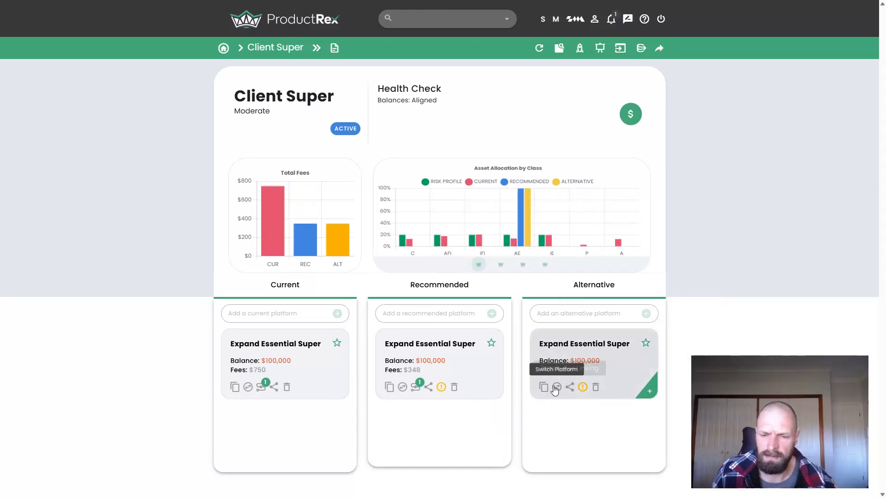
left_click(586, 343)
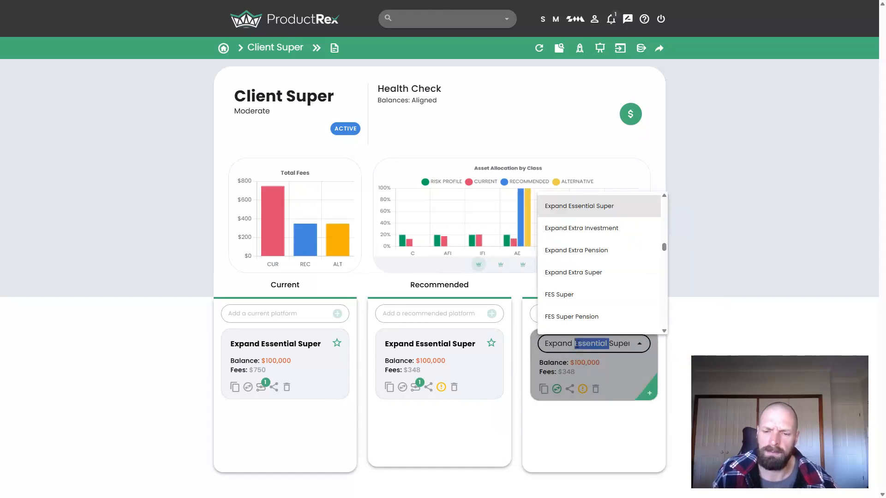
type("praem")
left_click(580, 319)
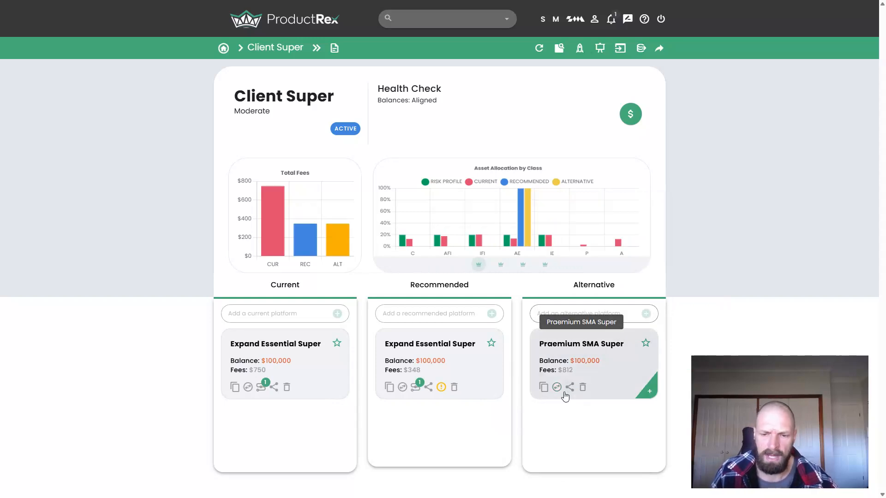
- Duplicate the alternative Praemium SMA Super platform and switch the copy to the Macquarie Super Con... platform
left_click(543, 387)
left_click(584, 418)
triple_click(583, 417)
type("mac")
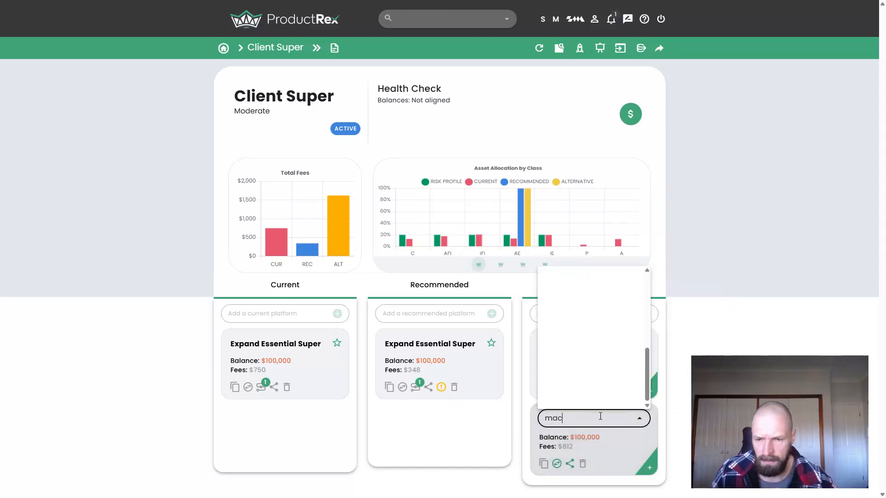
left_click(615, 370)
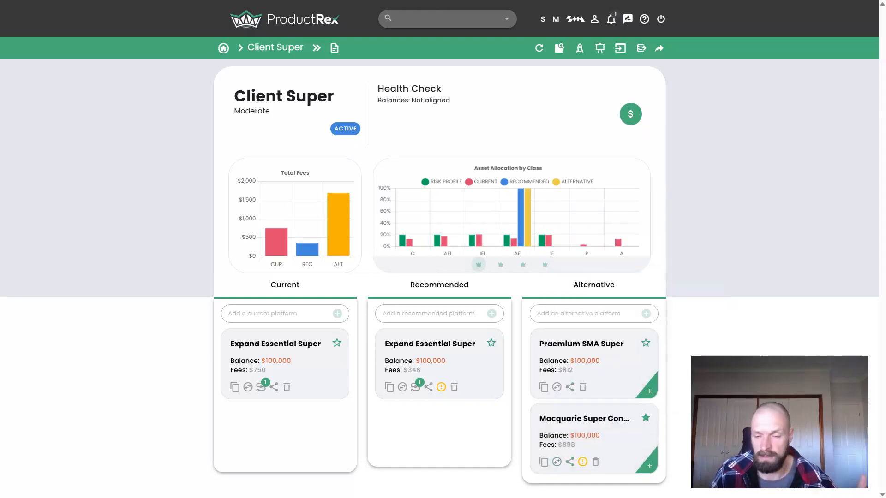